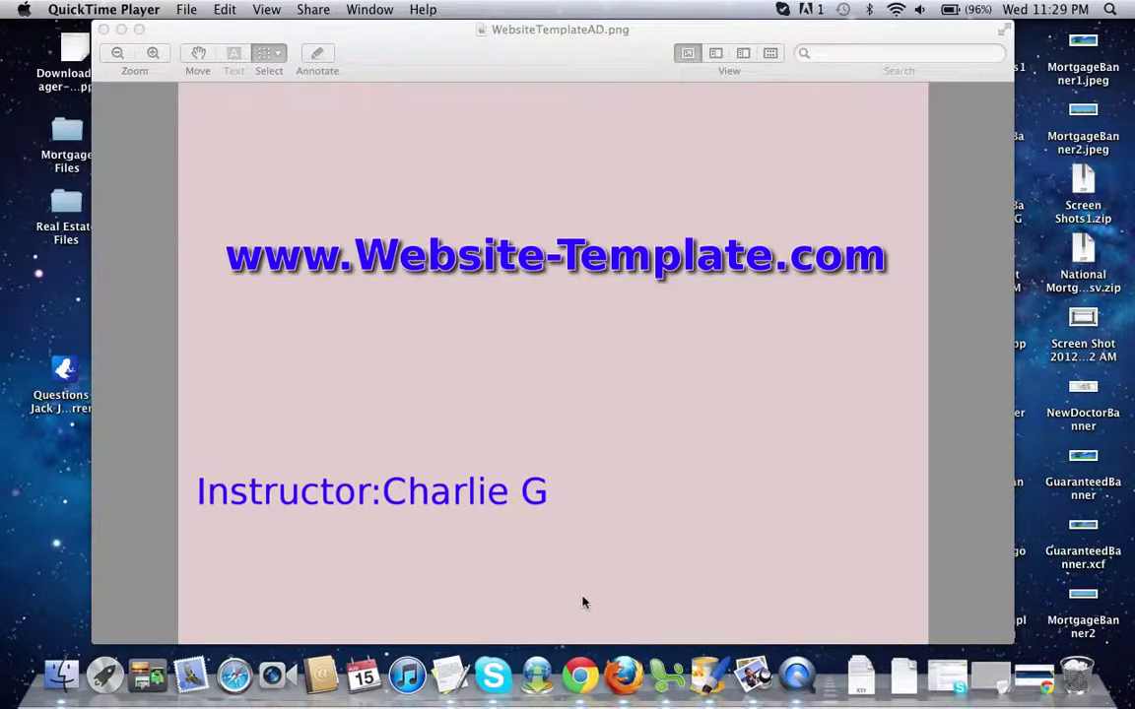
Switch to Chrome and examine the Home page heading on the classyt-shirts.com front page.
left_click(580, 676)
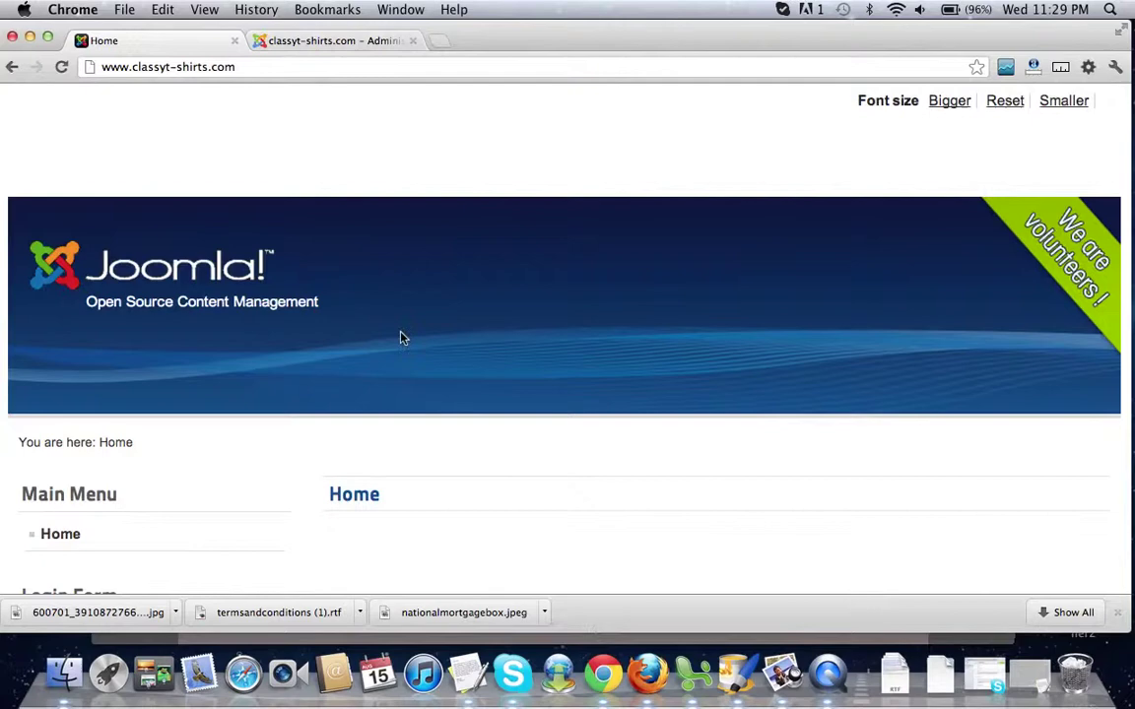
scroll(401, 338, "down", 3)
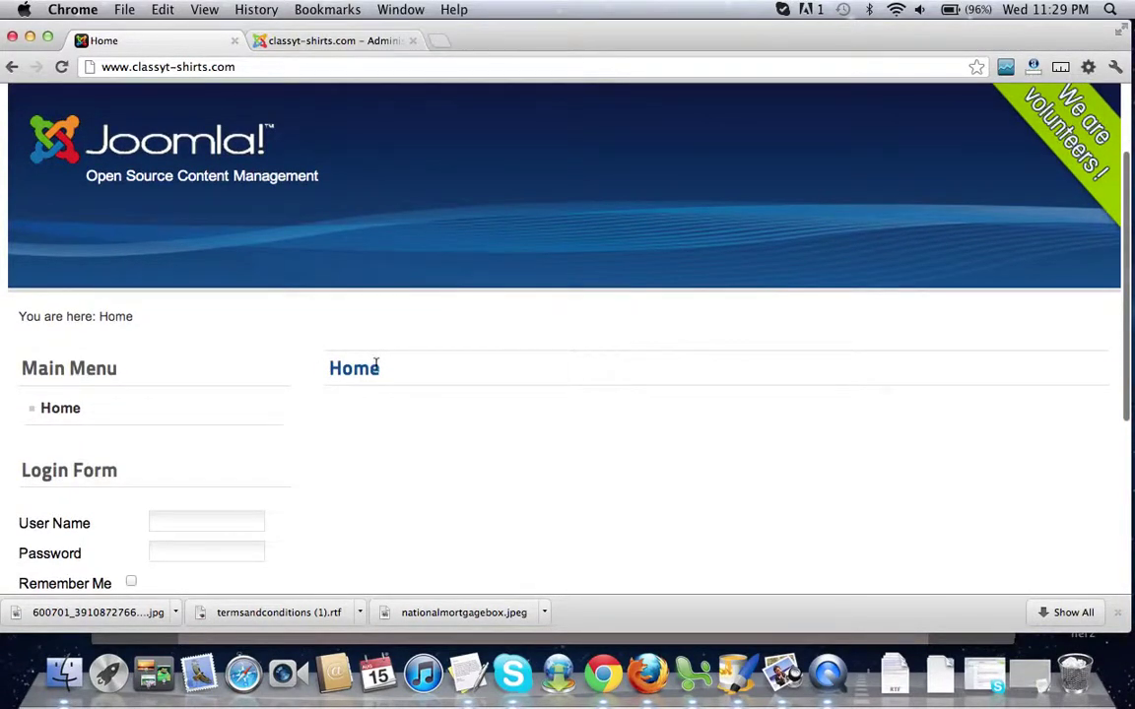
left_click_drag(377, 369, 328, 367)
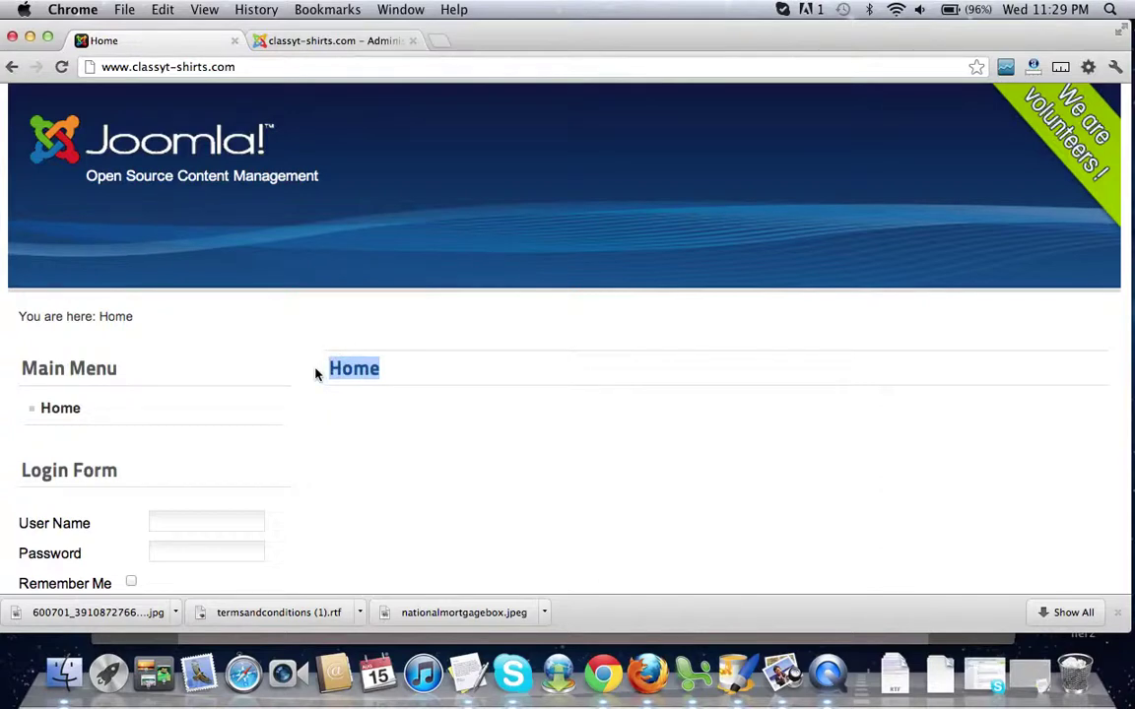
left_click(316, 373)
left_click_drag(330, 368, 392, 374)
left_click(299, 368)
scroll(298, 368, "up", 3)
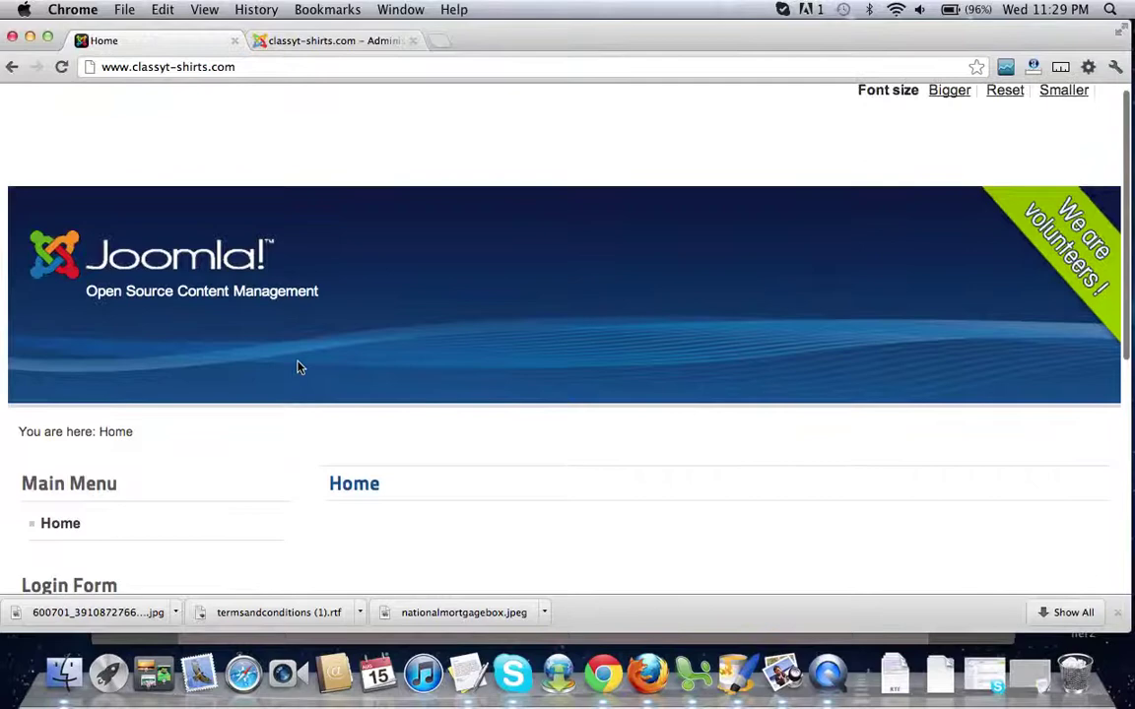
scroll(335, 379, "down", 3)
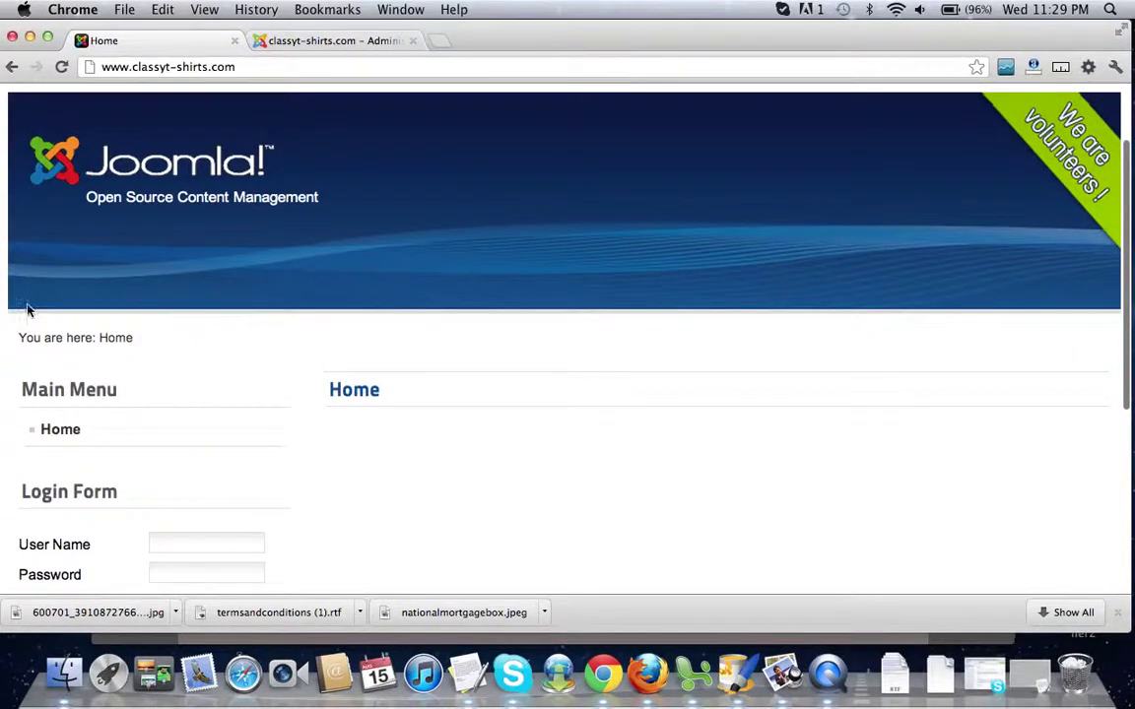
scroll(226, 332, "up", 2)
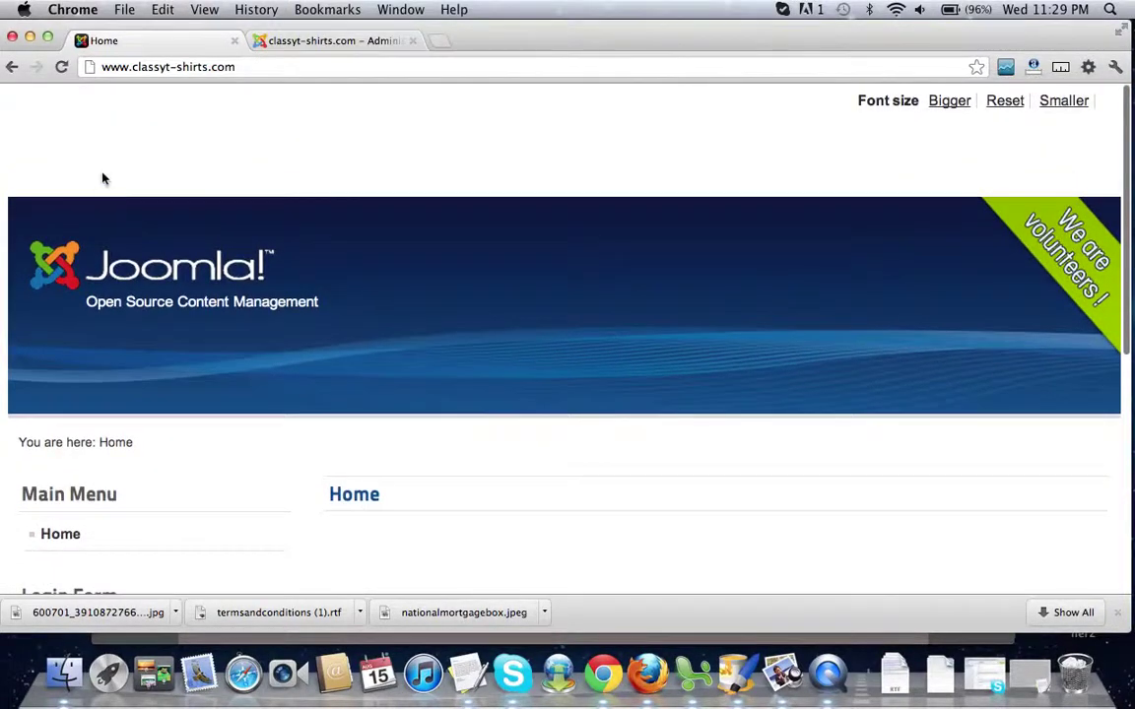
scroll(69, 434, "down", 2)
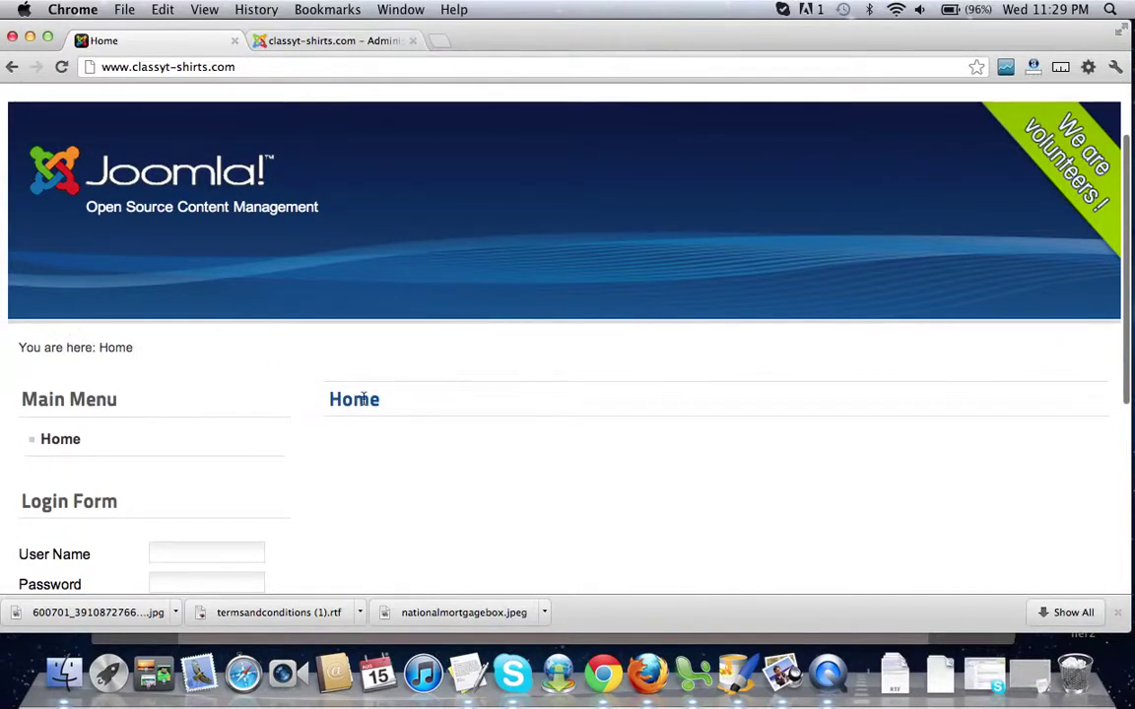
scroll(399, 408, "up", 1)
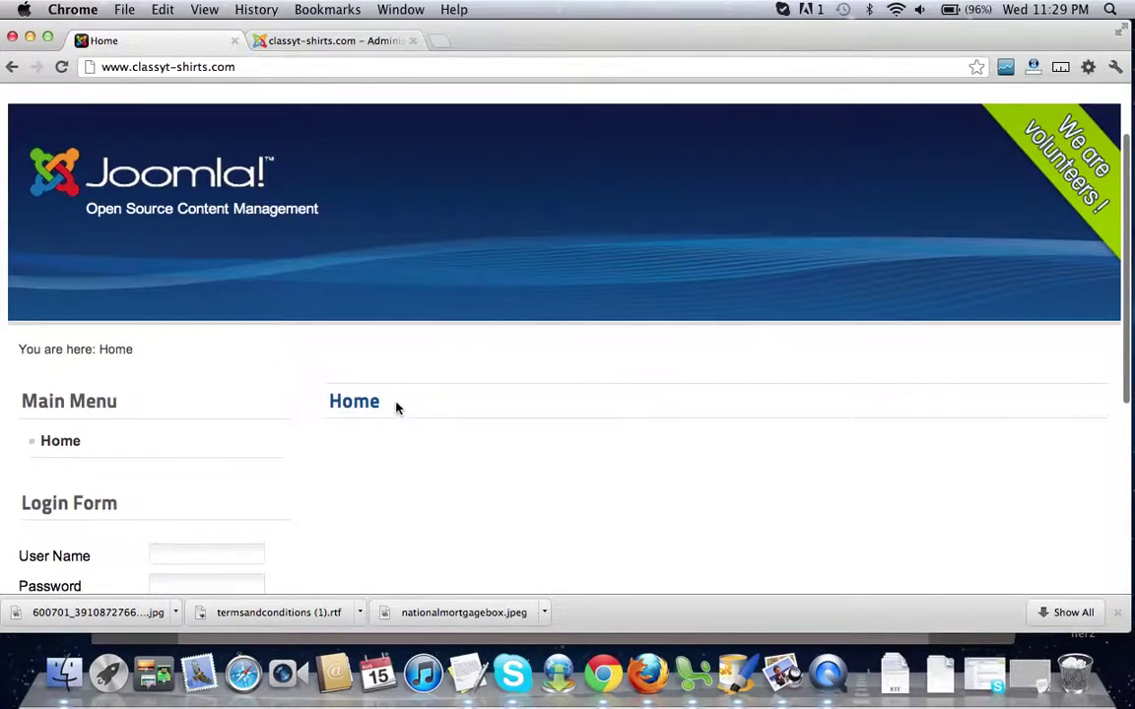
scroll(395, 405, "up", 3)
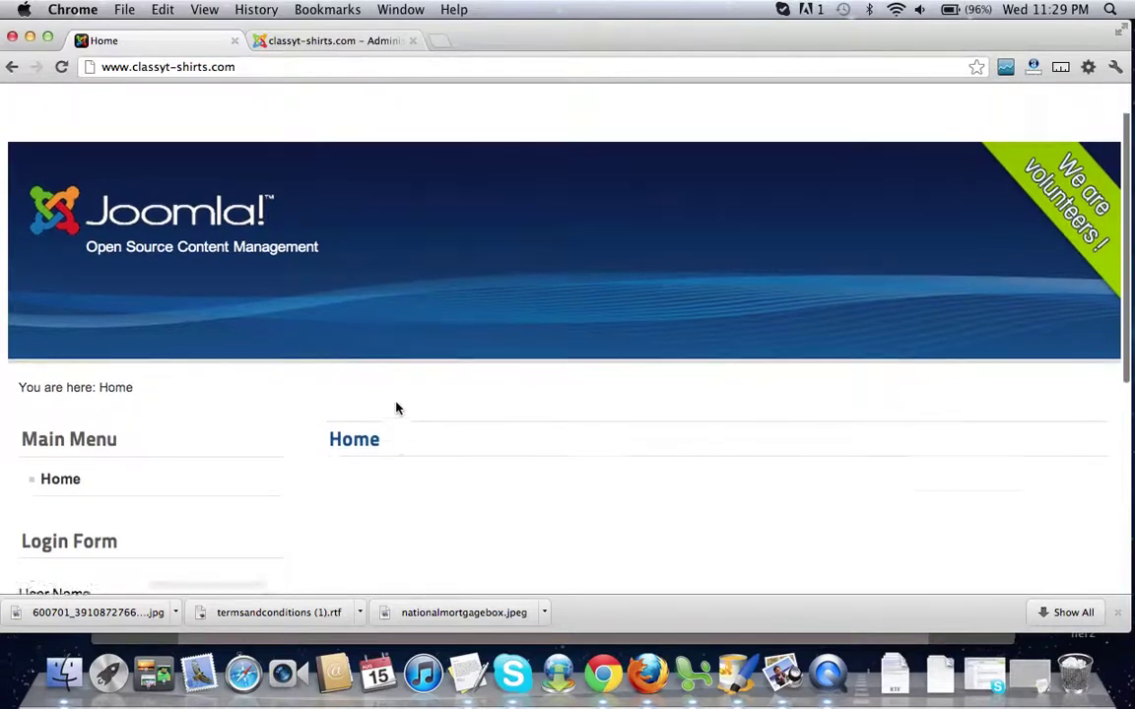
Go to the open Joomla administrator login page and submit the user name admin with the account password.
left_click(319, 43)
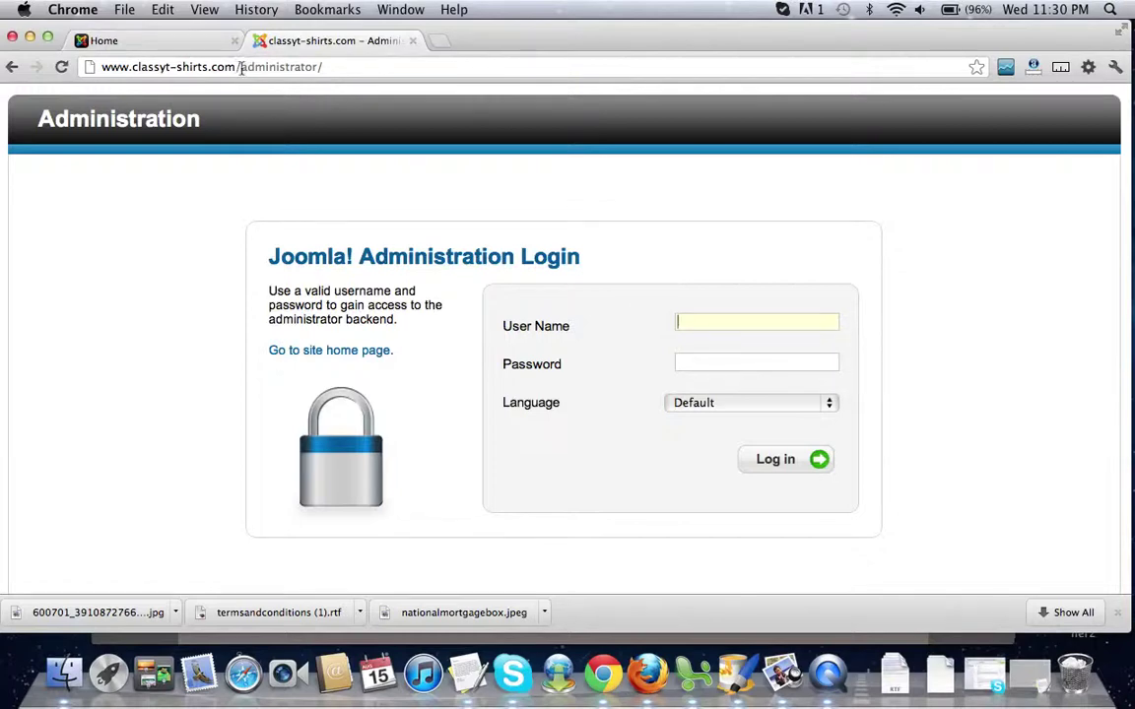
left_click(695, 318)
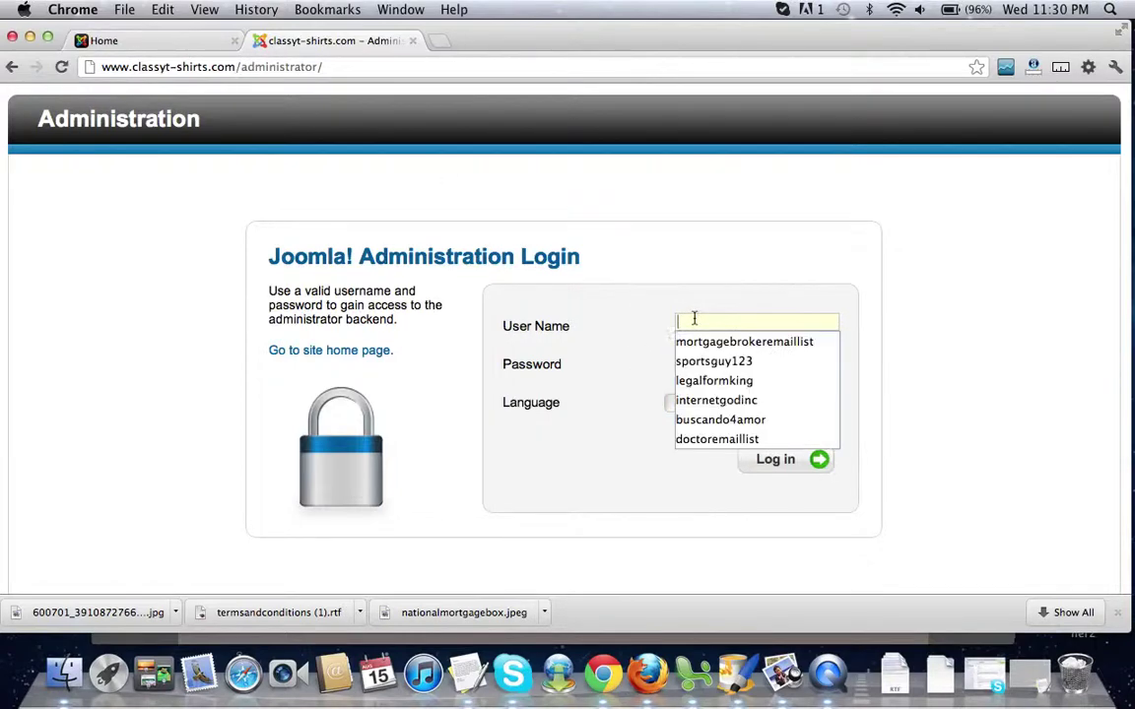
type("ad")
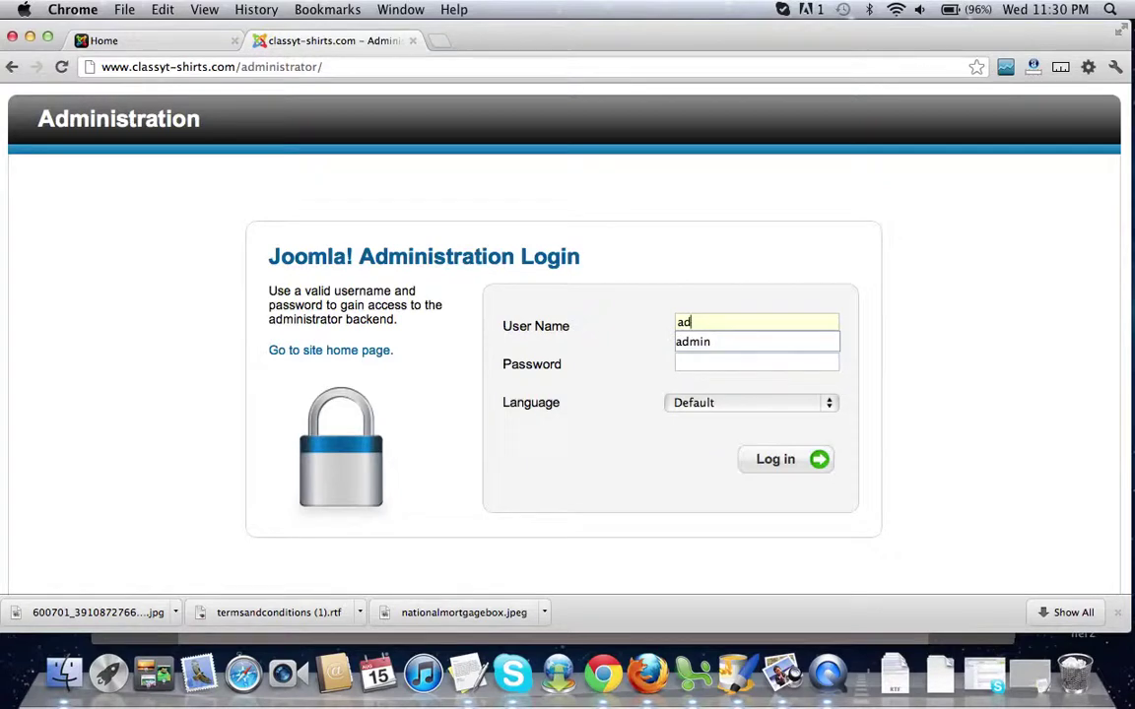
left_click(699, 341)
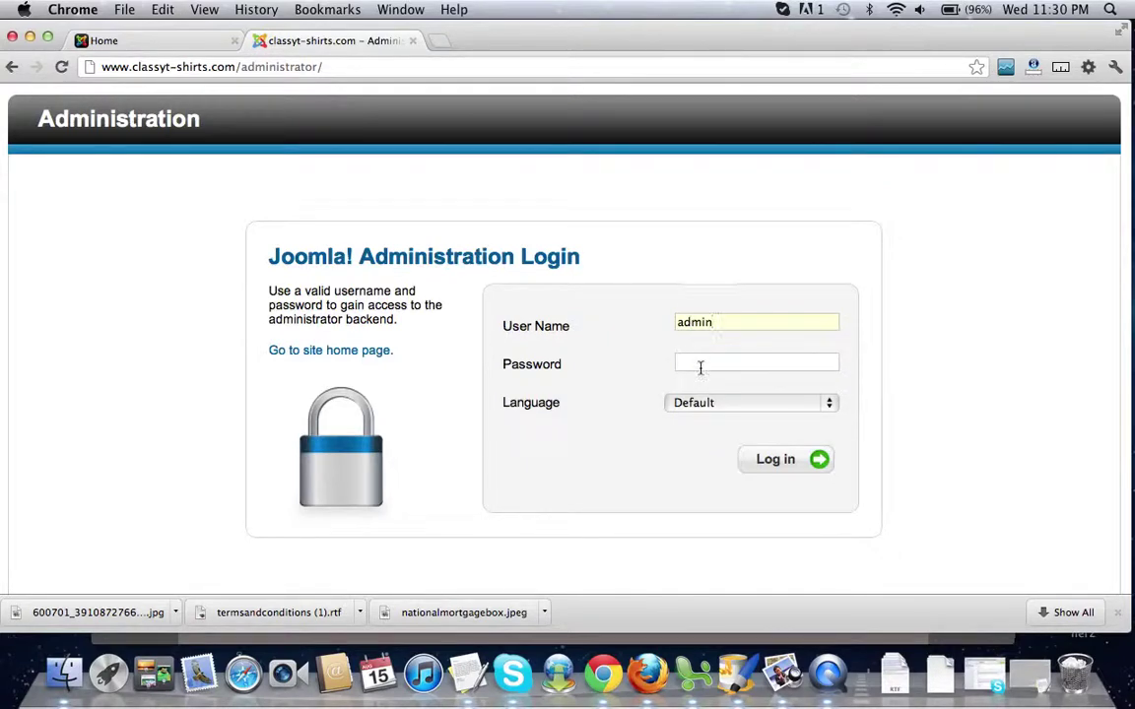
left_click(701, 365)
type("•••••••••••")
key("Return")
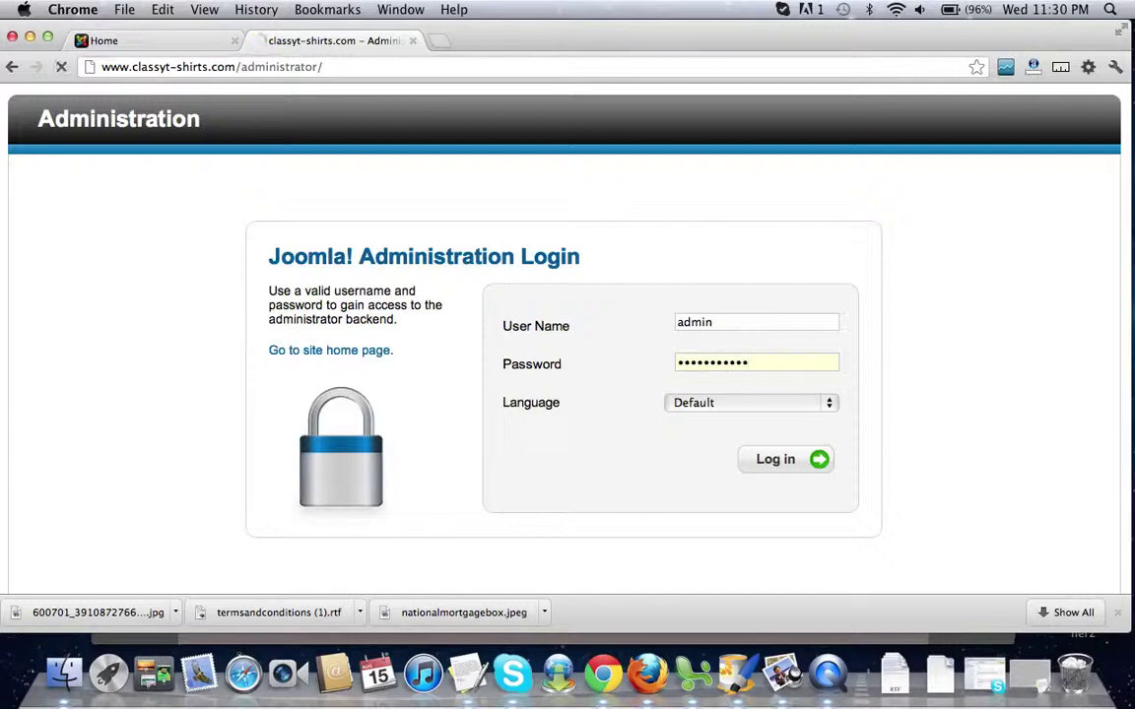
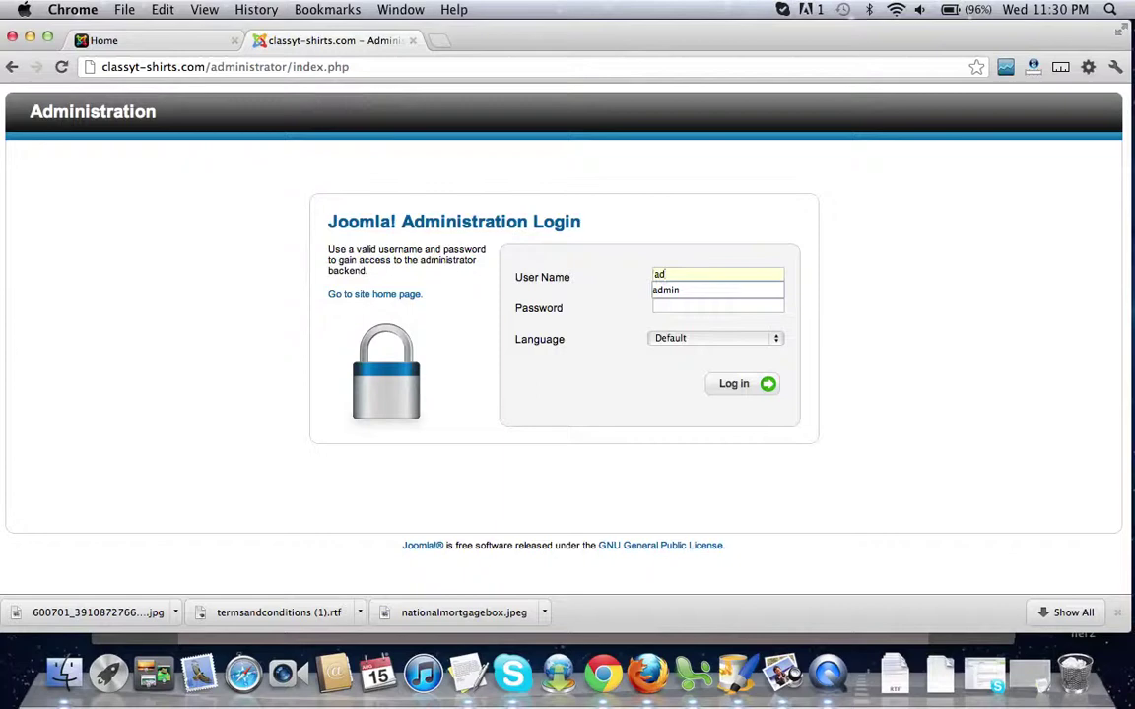
Log in to the Joomla administration again as admin with the account password.
type("ad")
key("Down")
key("Tab")
type("*******")
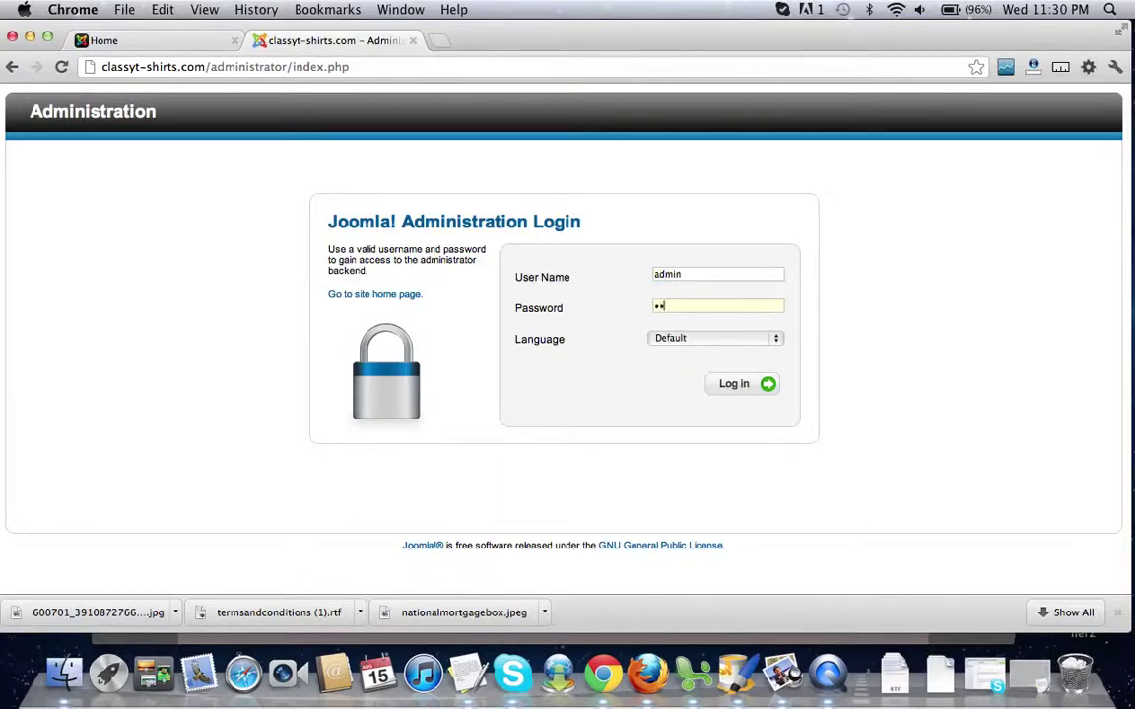
type("****")
key("Return")
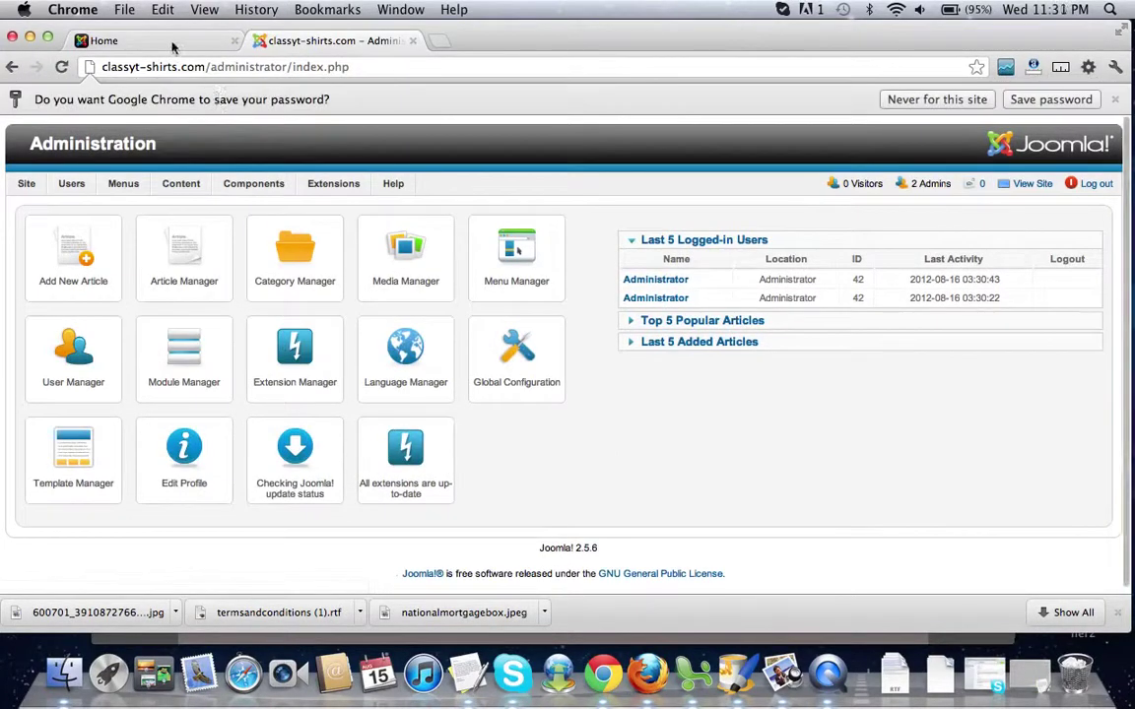
Review the Home heading on the public front page and return to the administration page.
left_click(172, 41)
scroll(433, 242, "down", 3)
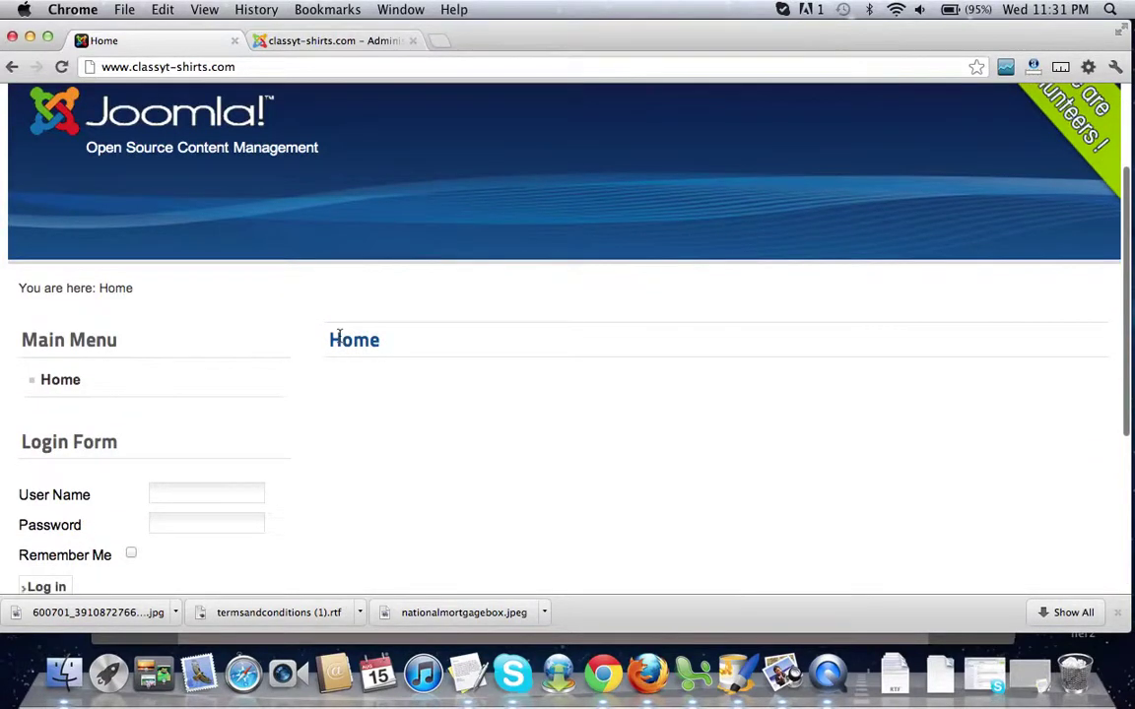
left_click(315, 42)
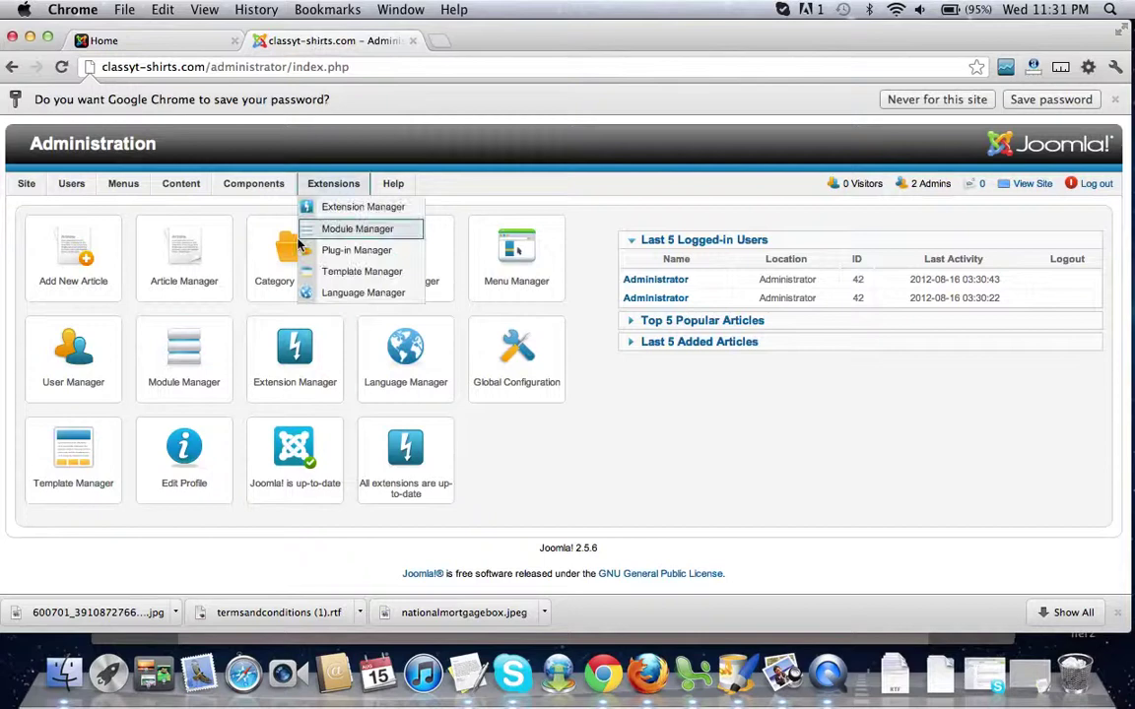
Open the Home item of the Main Menu for editing in the Menu Manager.
mouse_move(269, 182)
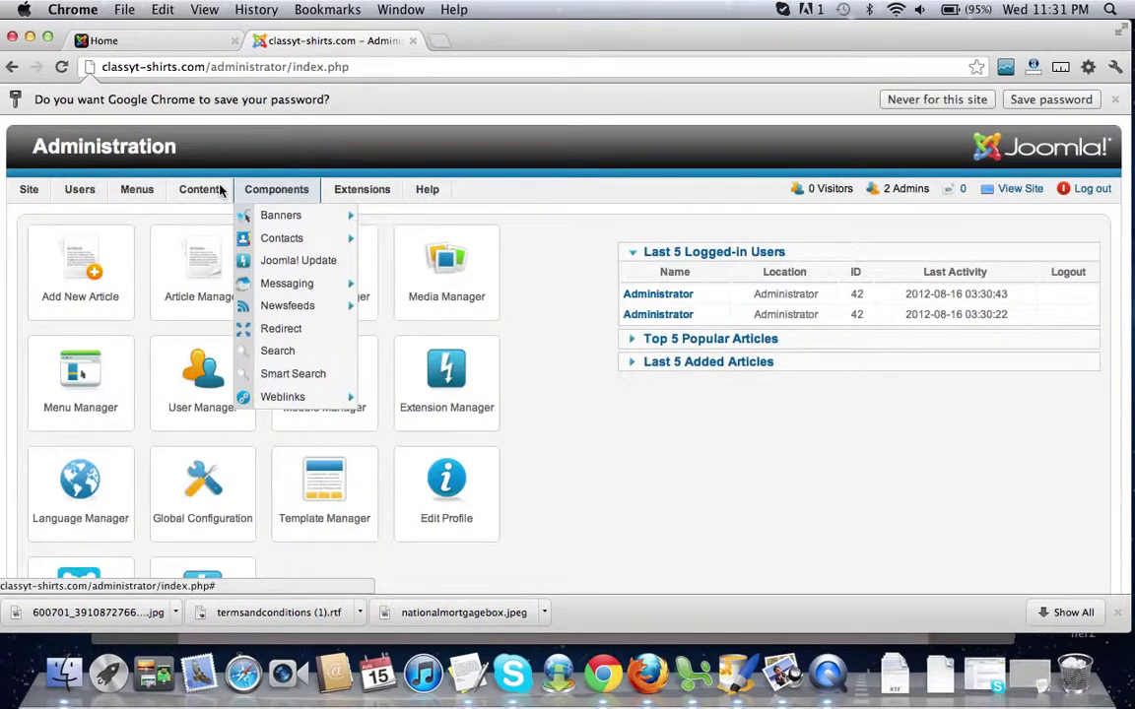
mouse_move(149, 196)
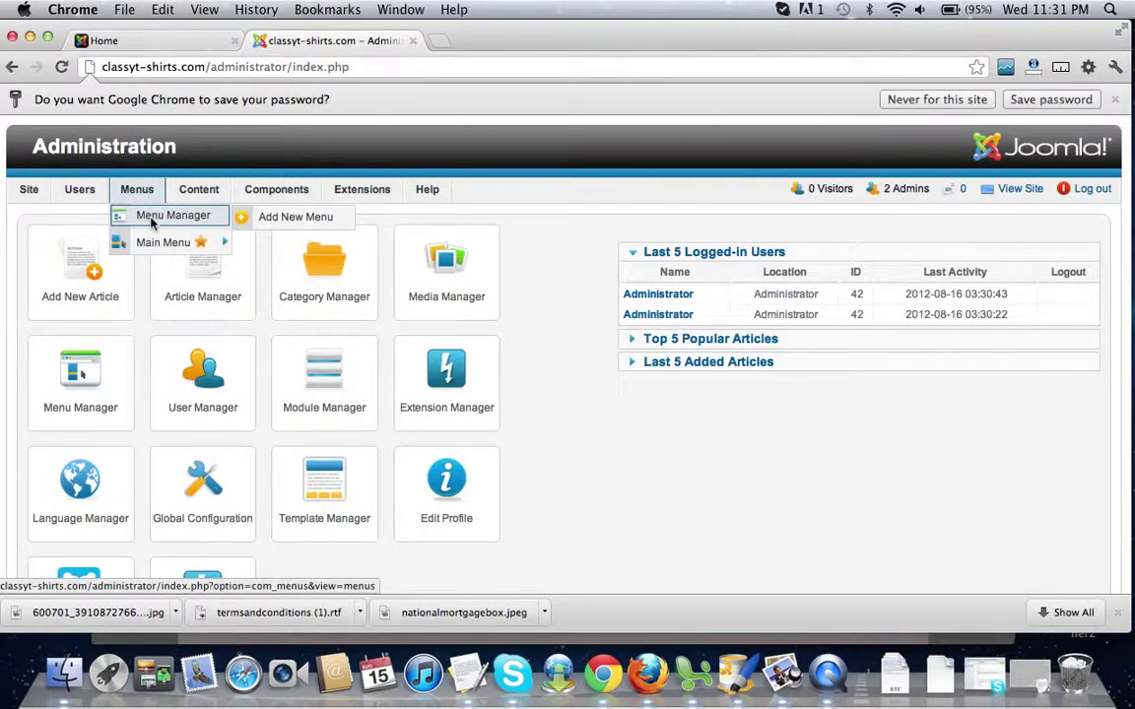
left_click(151, 218)
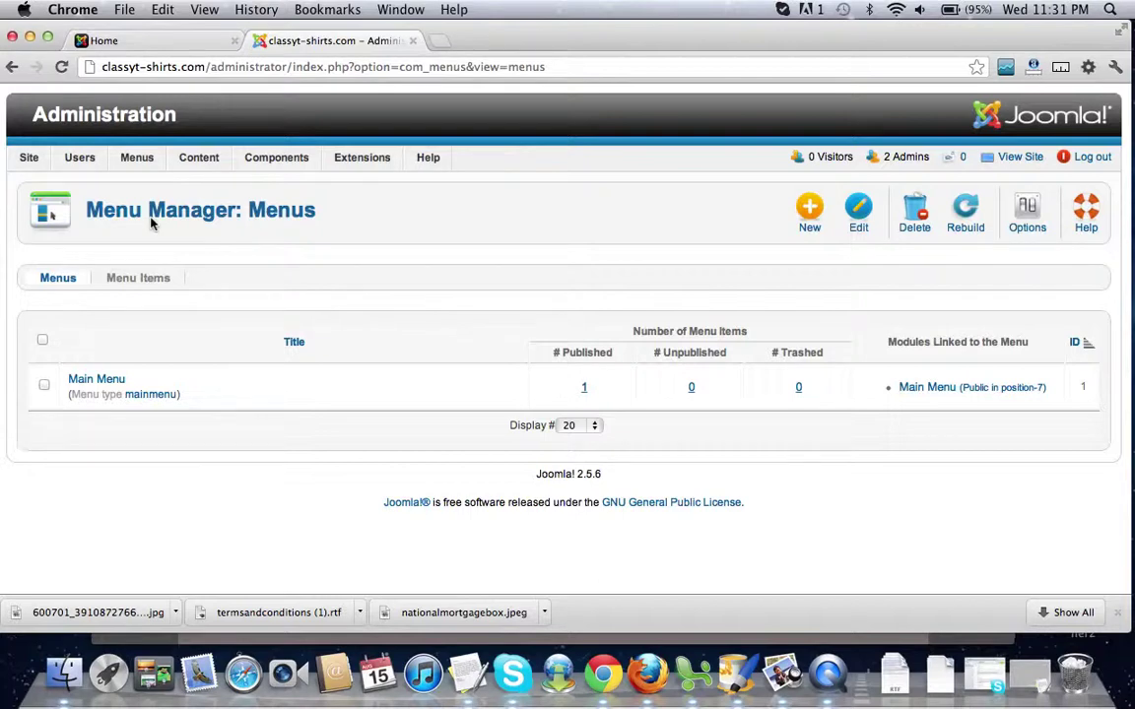
left_click(99, 380)
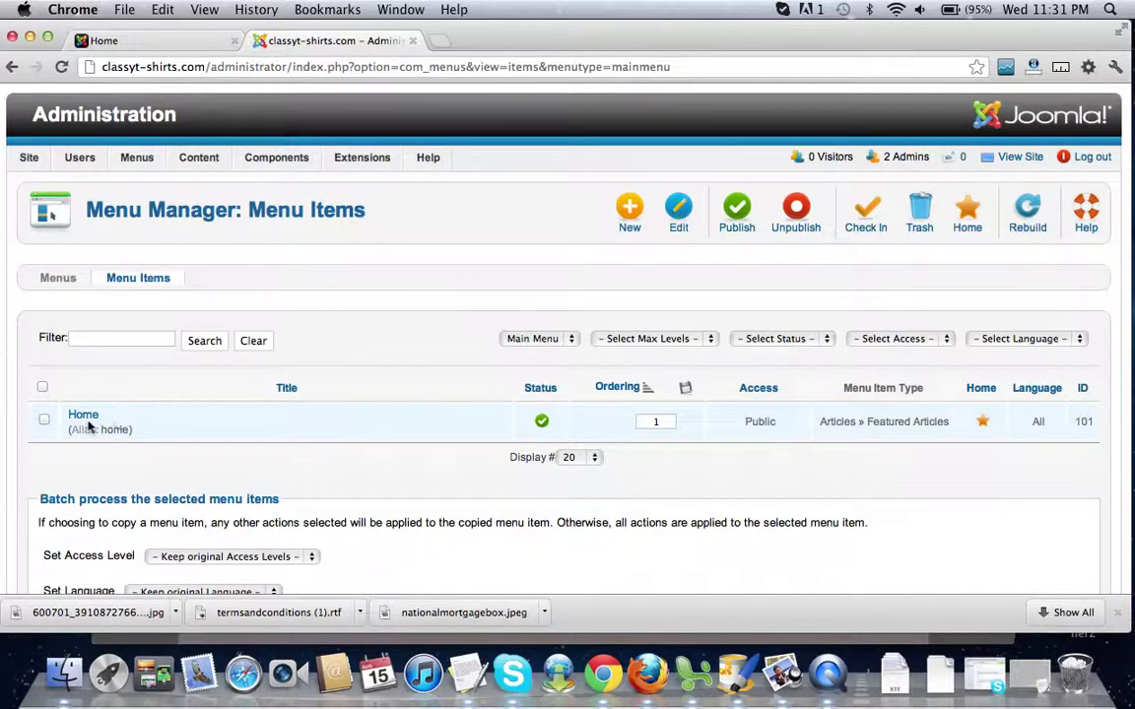
left_click(87, 418)
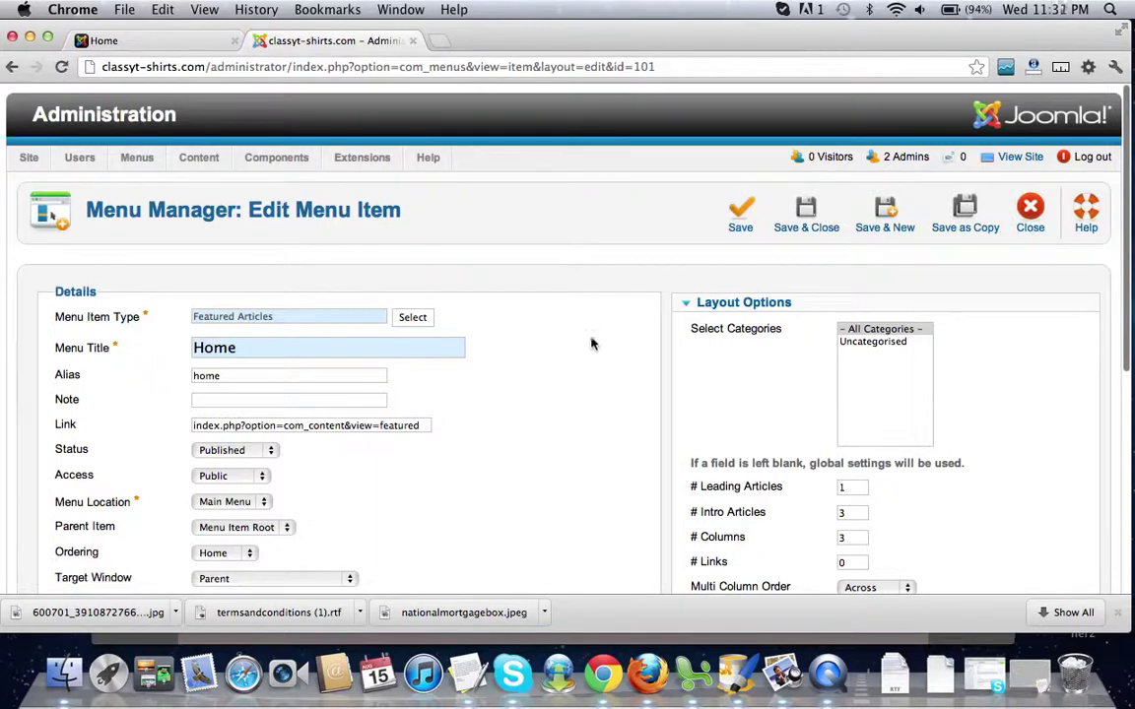
Set Show Page Heading to No in the Home item's page display options and save the menu item.
scroll(593, 338, "down", 1)
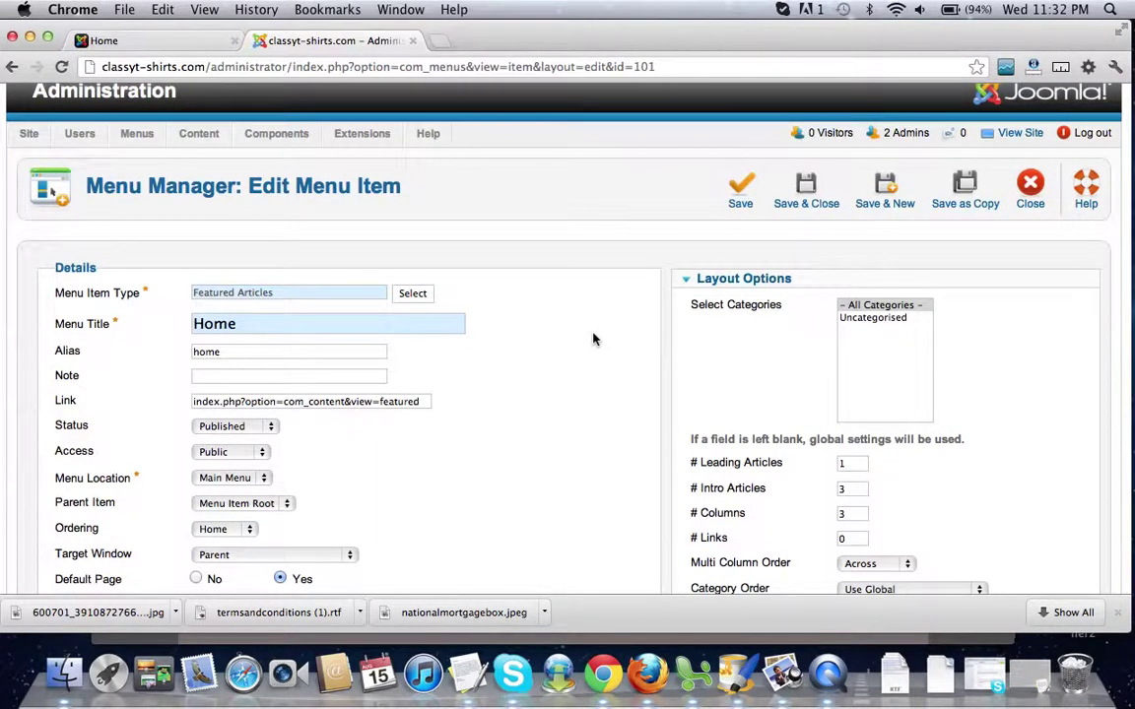
scroll(593, 338, "down", 2)
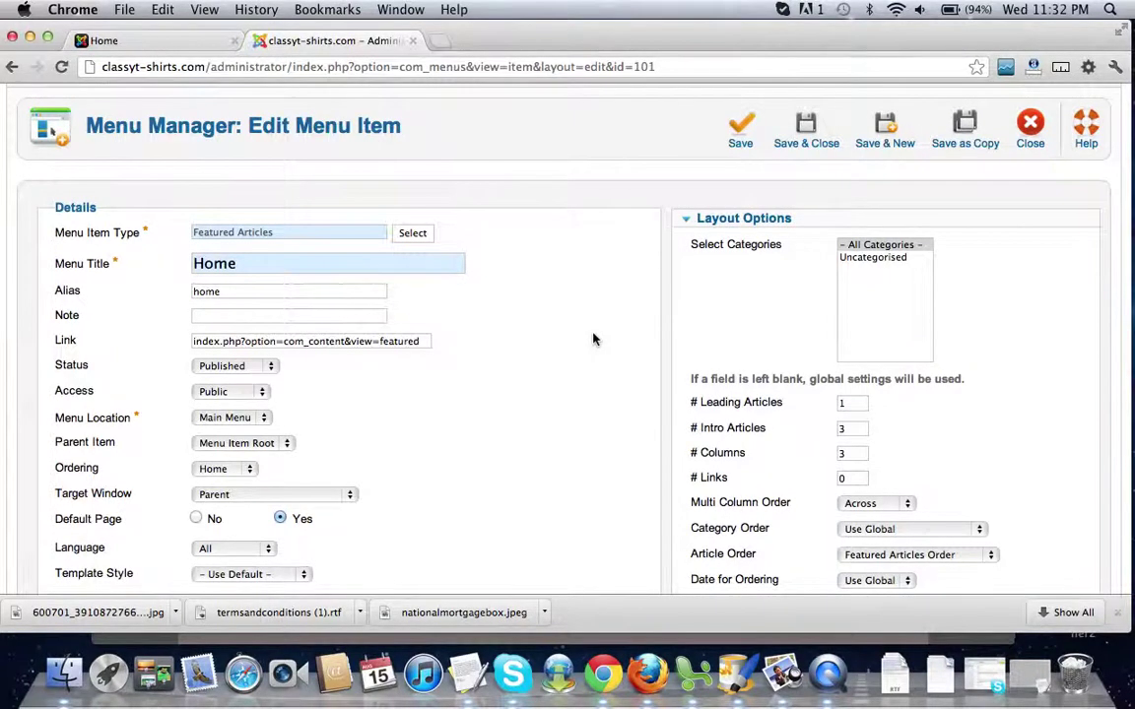
scroll(593, 339, "down", 10)
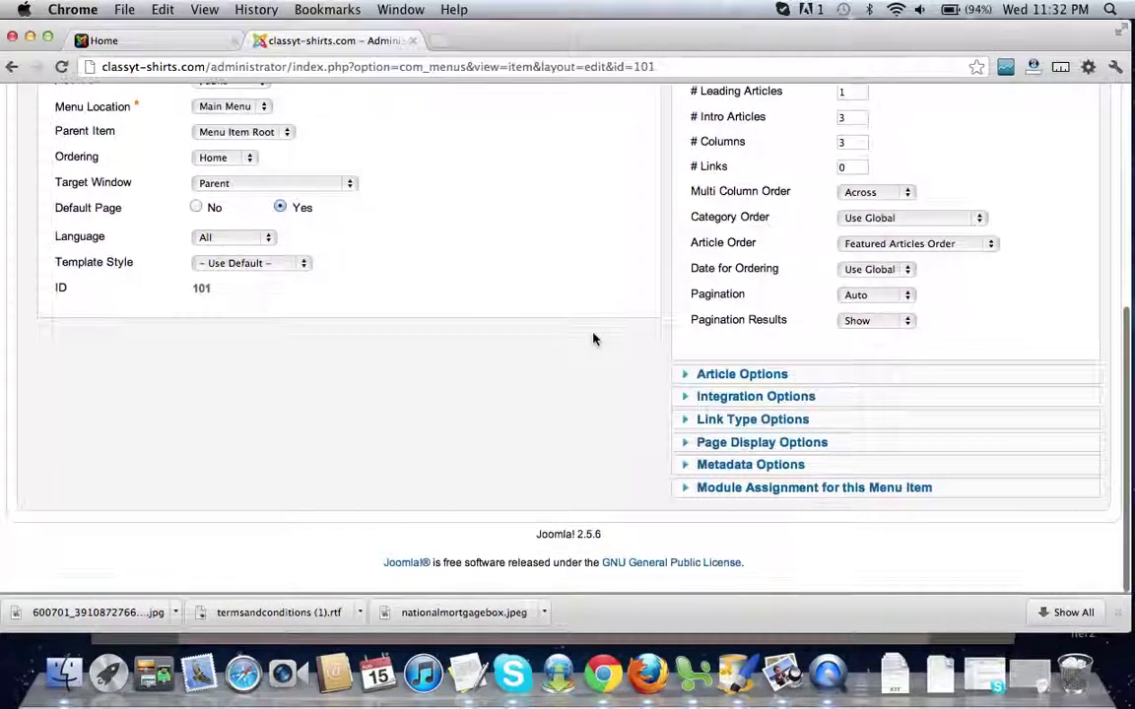
left_click(688, 446)
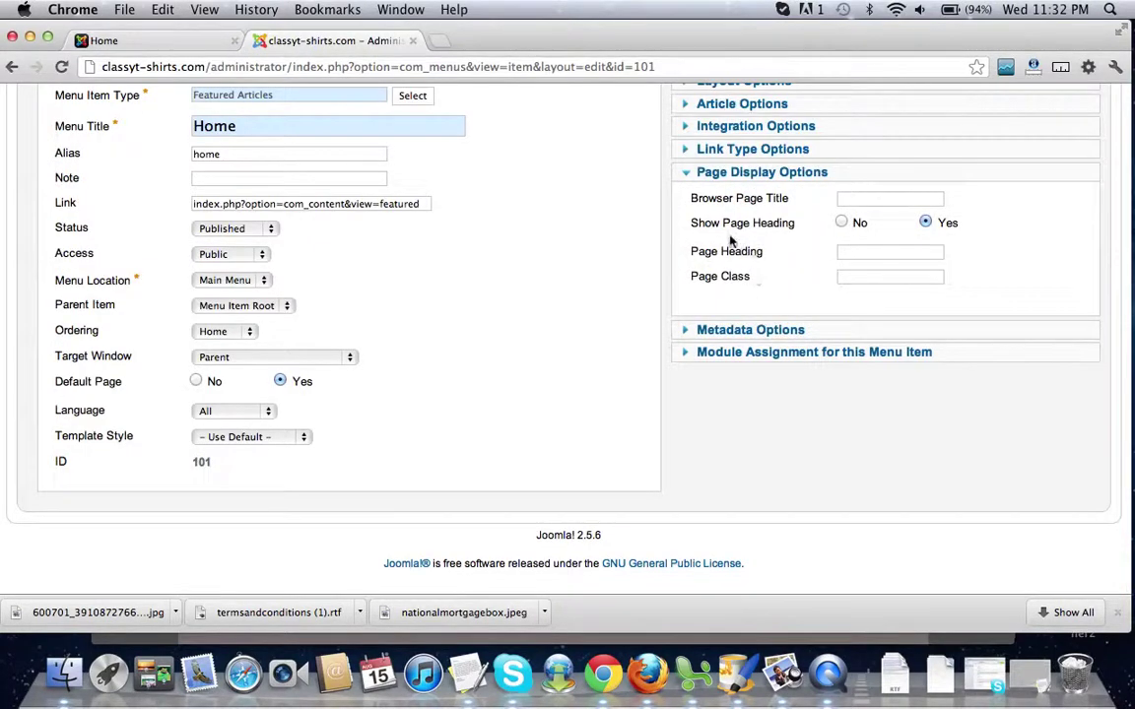
left_click(842, 224)
scroll(578, 283, "up", 3)
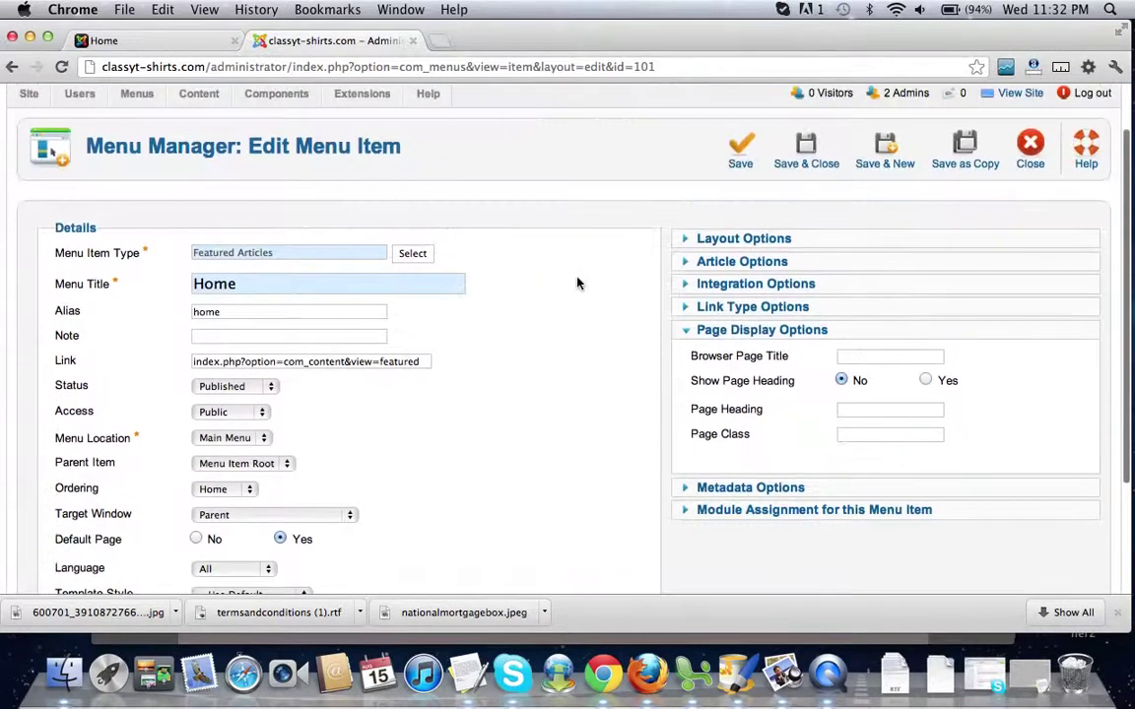
scroll(579, 282, "up", 2)
left_click(740, 228)
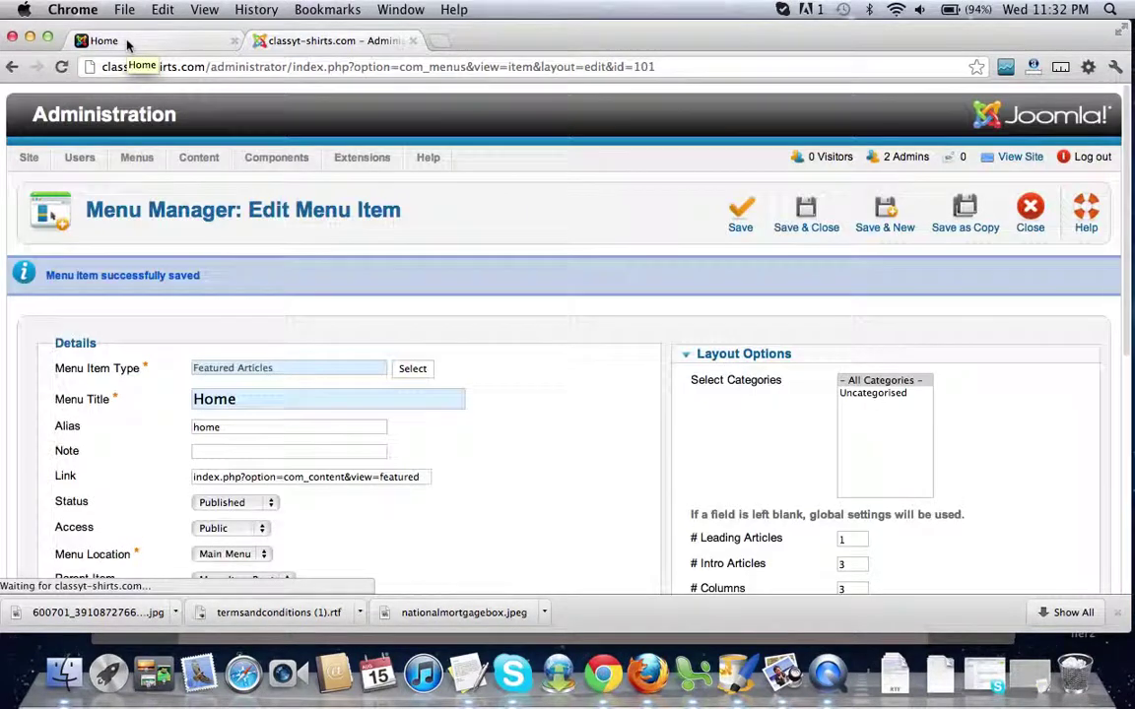
Reload the public classyt-shirts.com front page and check whether the Home page heading is still displayed.
left_click(127, 44)
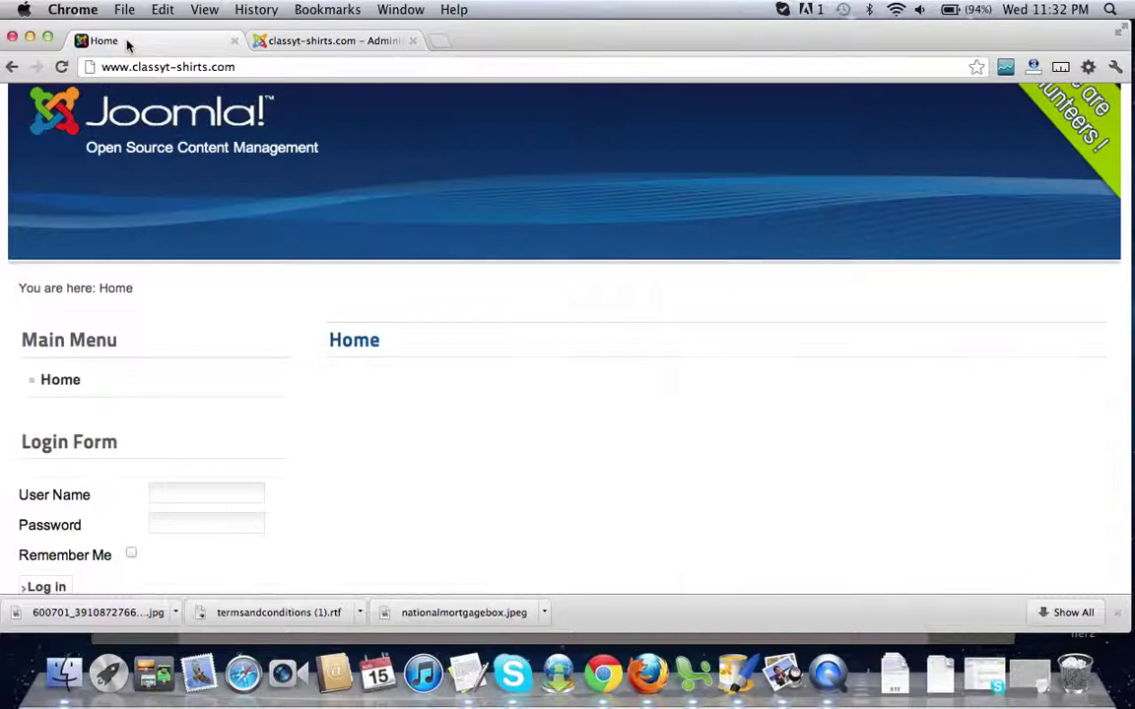
left_click(61, 66)
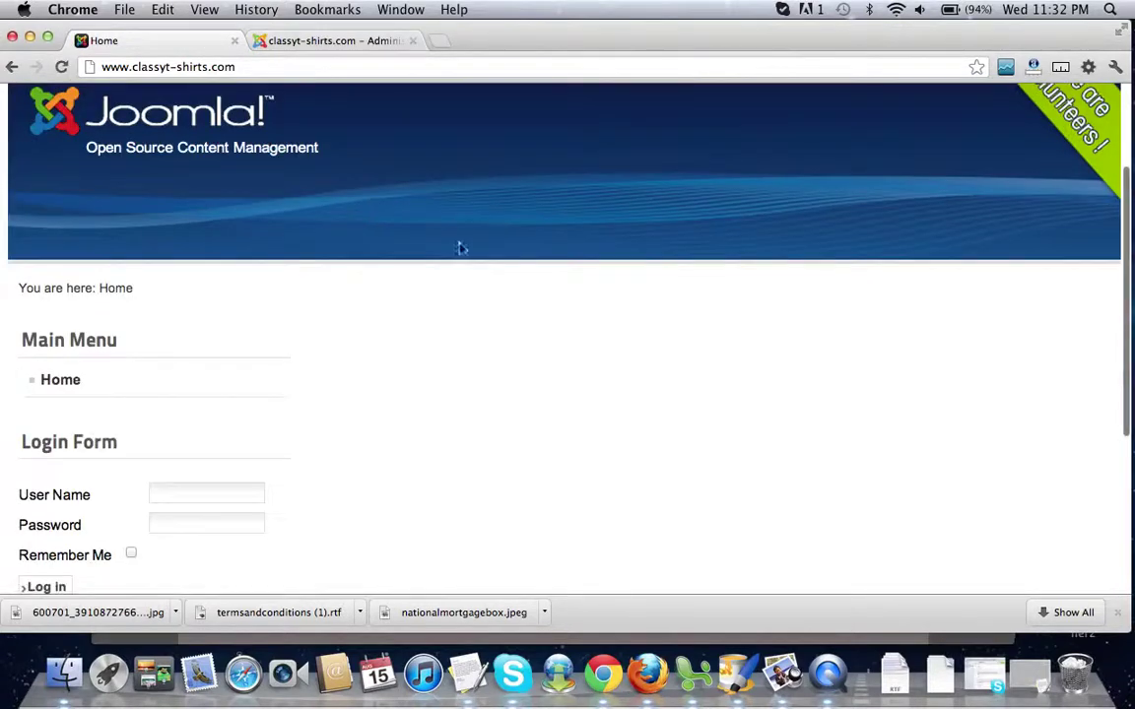
scroll(459, 248, "down", 3)
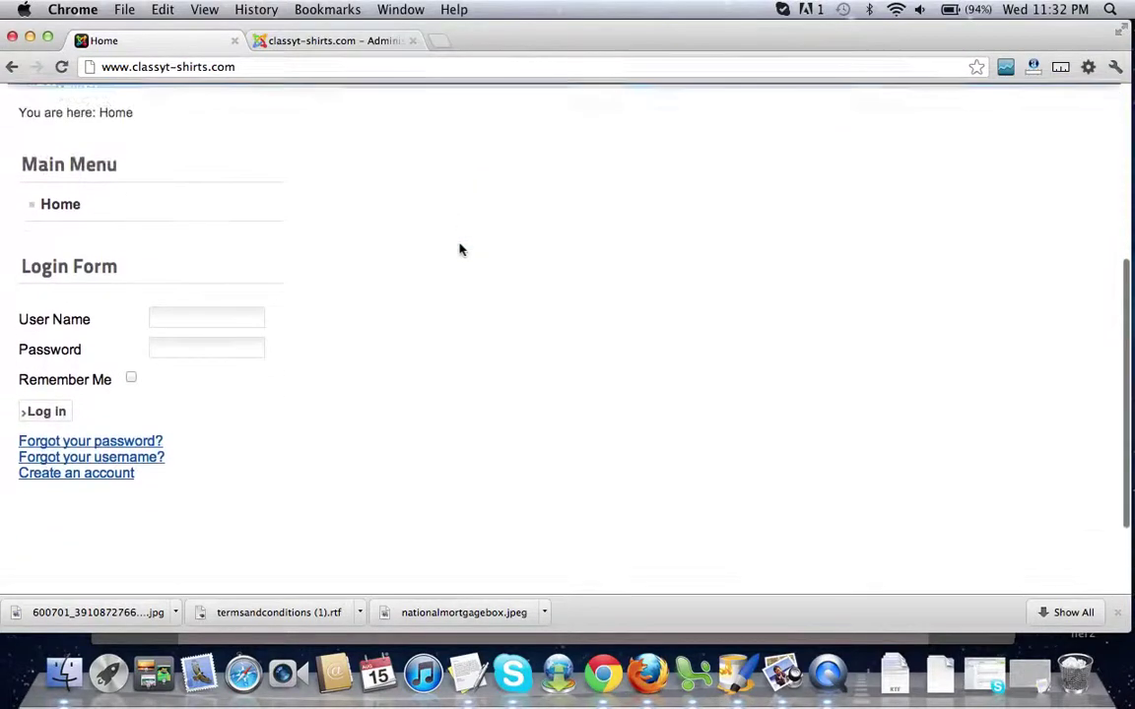
scroll(459, 250, "up", 3)
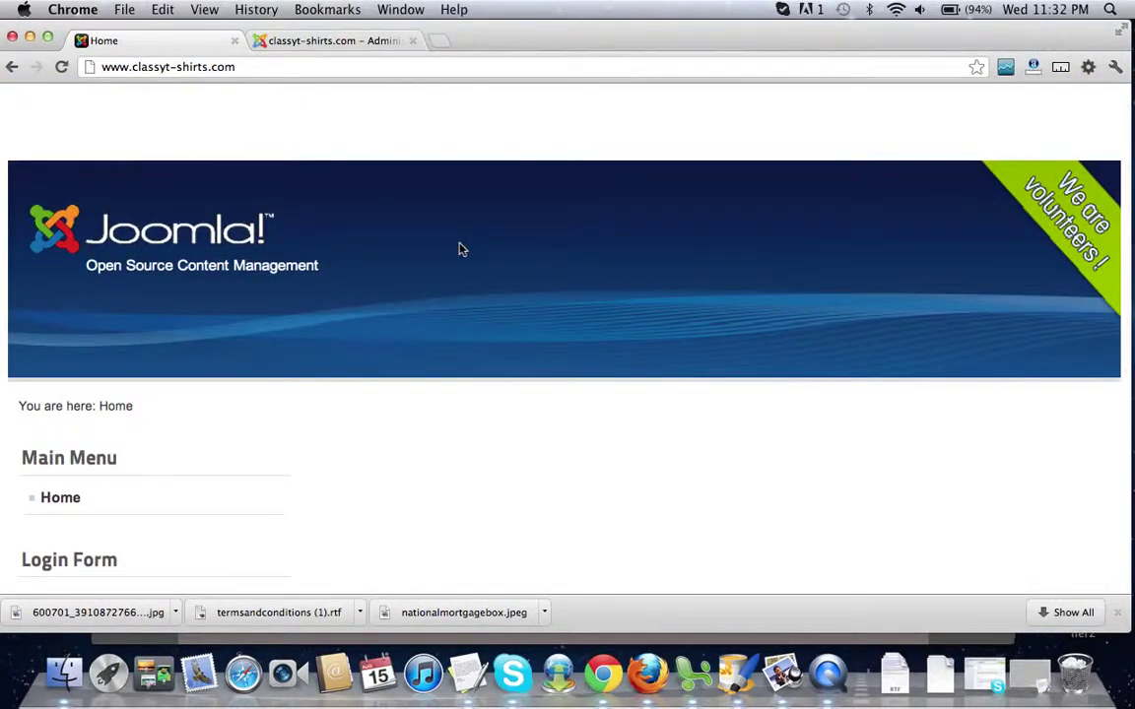
scroll(463, 276, "down", 2)
scroll(463, 284, "up", 3)
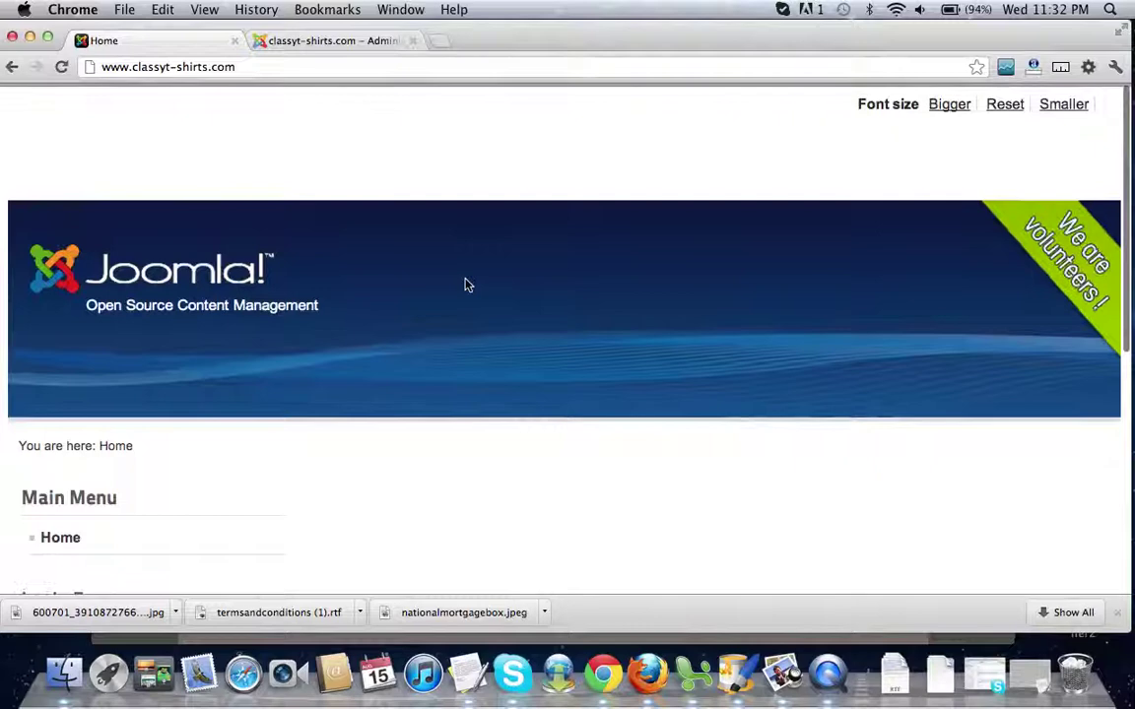